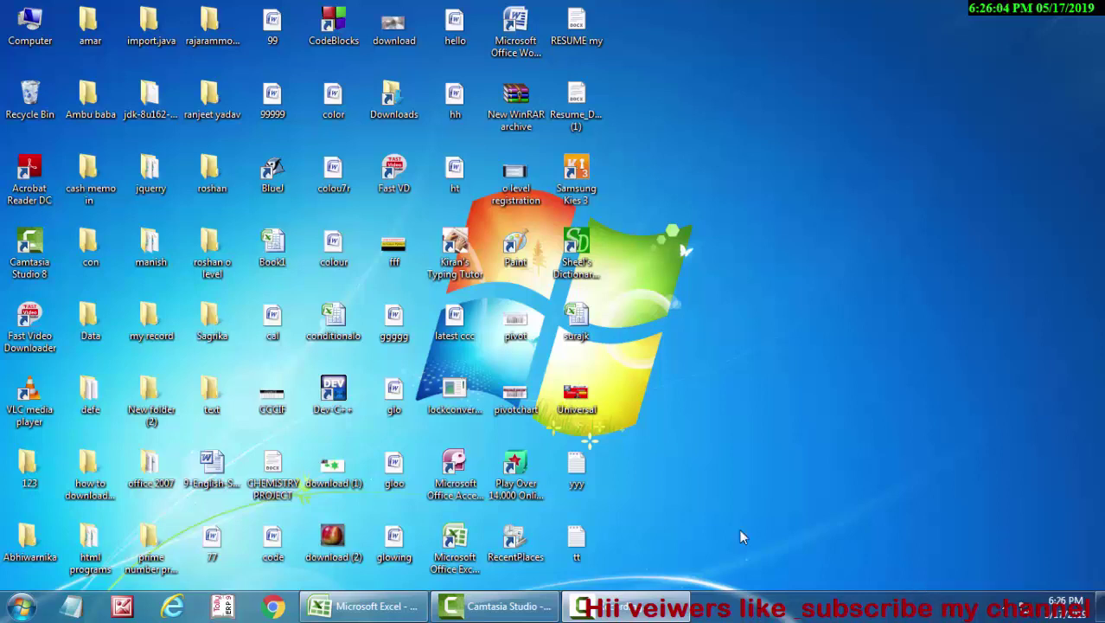
- Restore the Book1 workbook window from the taskbar
{"action": "left_click", "coordinate": [381, 610]}
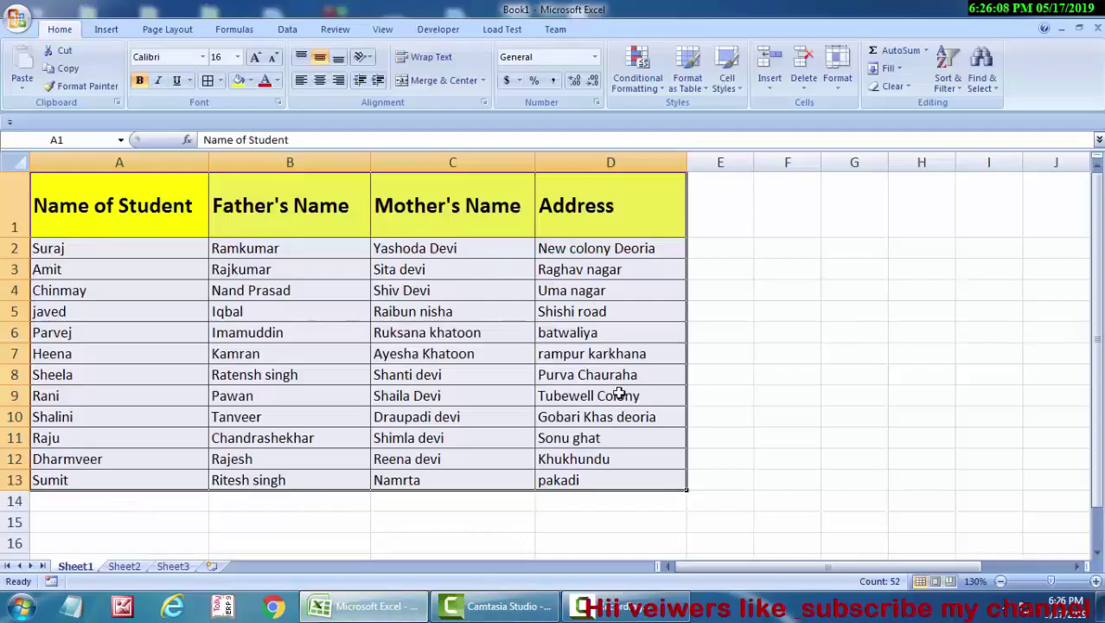
{"action": "left_click", "coordinate": [758, 522]}
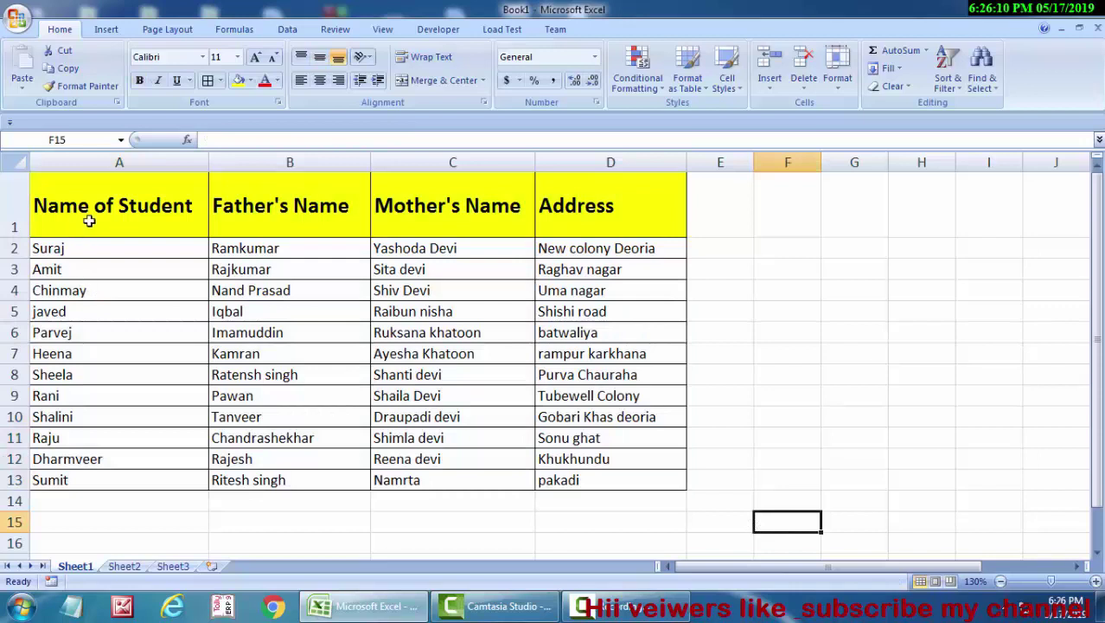
{"action": "left_click_drag", "start_coordinate": [87, 217], "coordinate": [569, 478]}
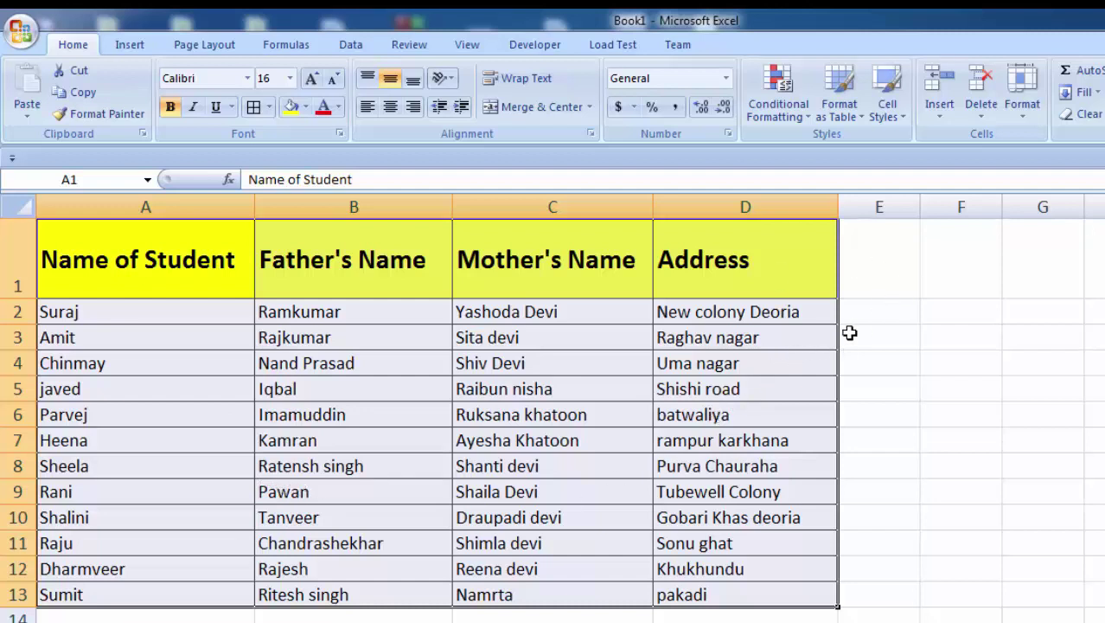
{"action": "left_click", "coordinate": [922, 466]}
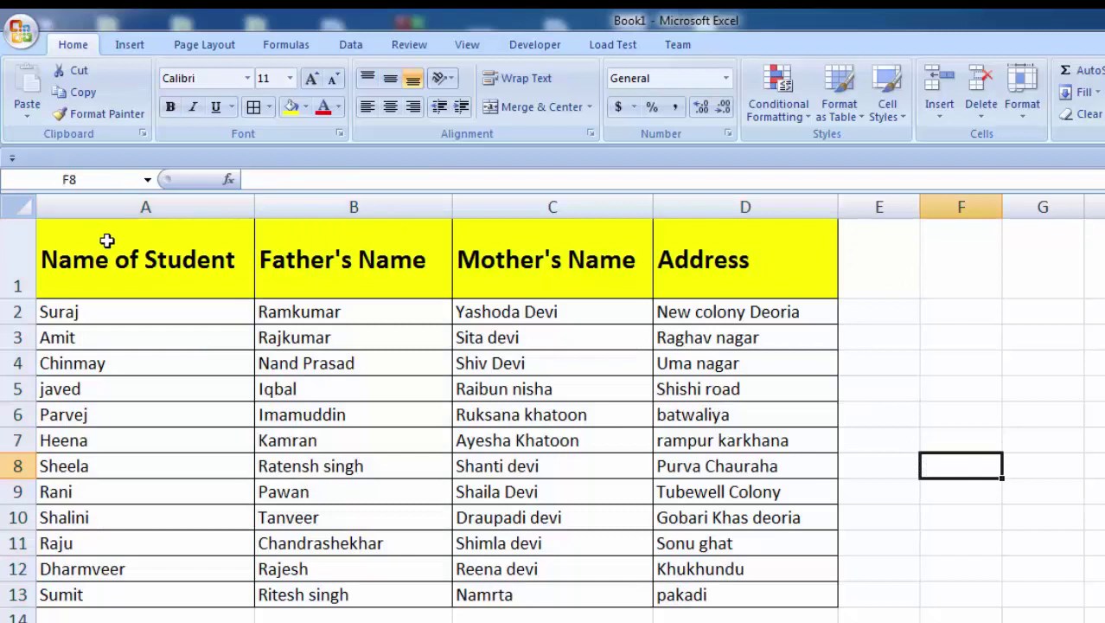
{"action": "left_click_drag", "start_coordinate": [107, 240], "coordinate": [782, 587]}
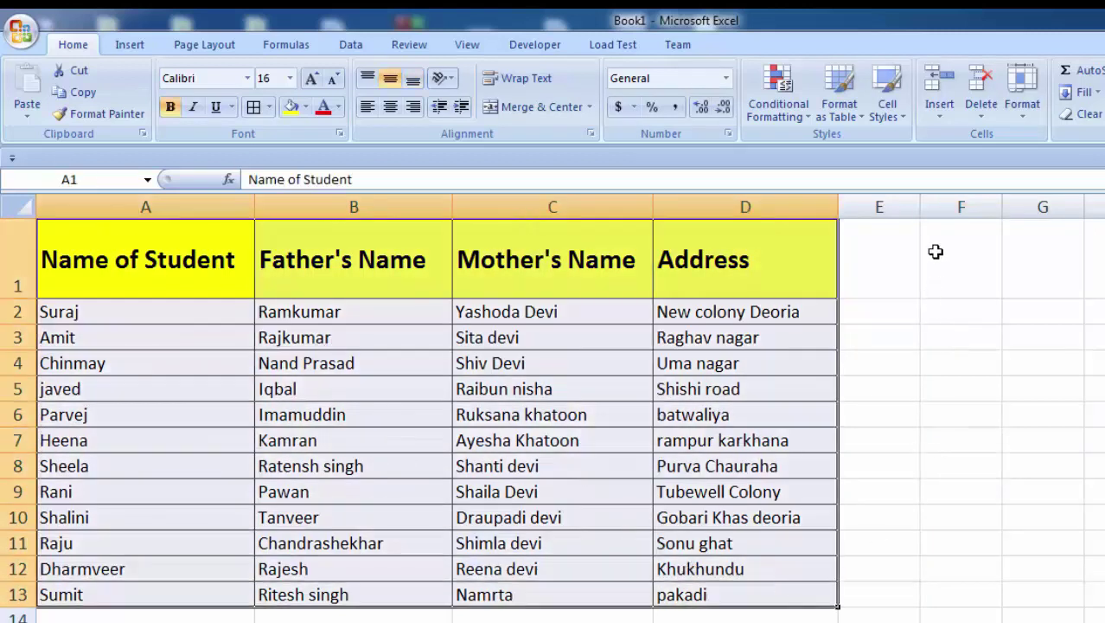
{"action": "left_click", "coordinate": [945, 243]}
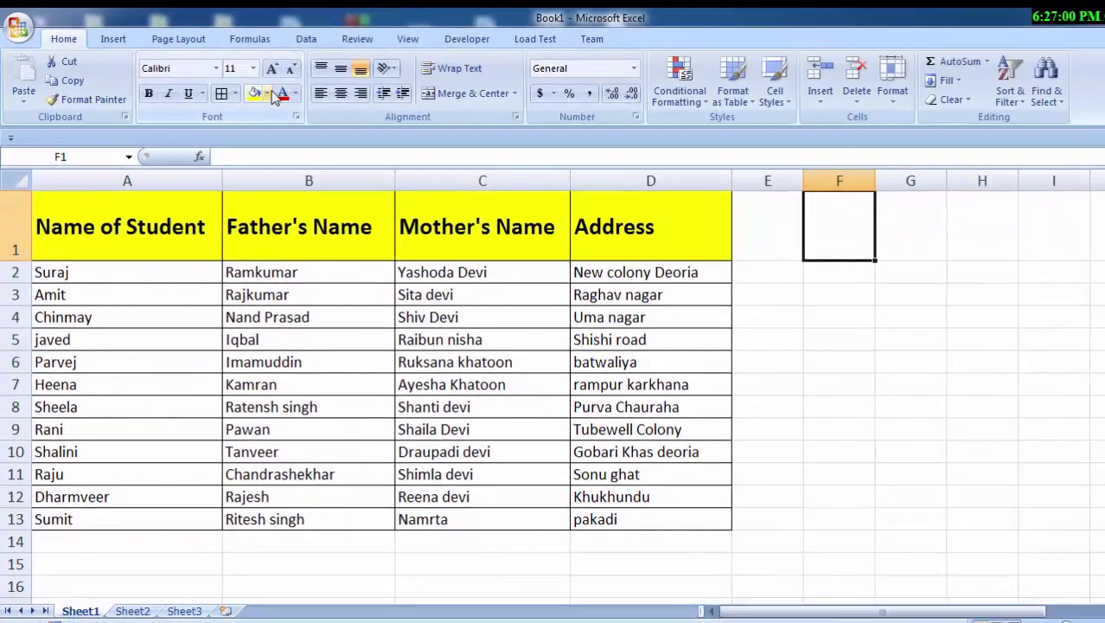
- Fill search cell F1 green, then select the student table A1:D13
{"action": "left_click", "coordinate": [268, 93]}
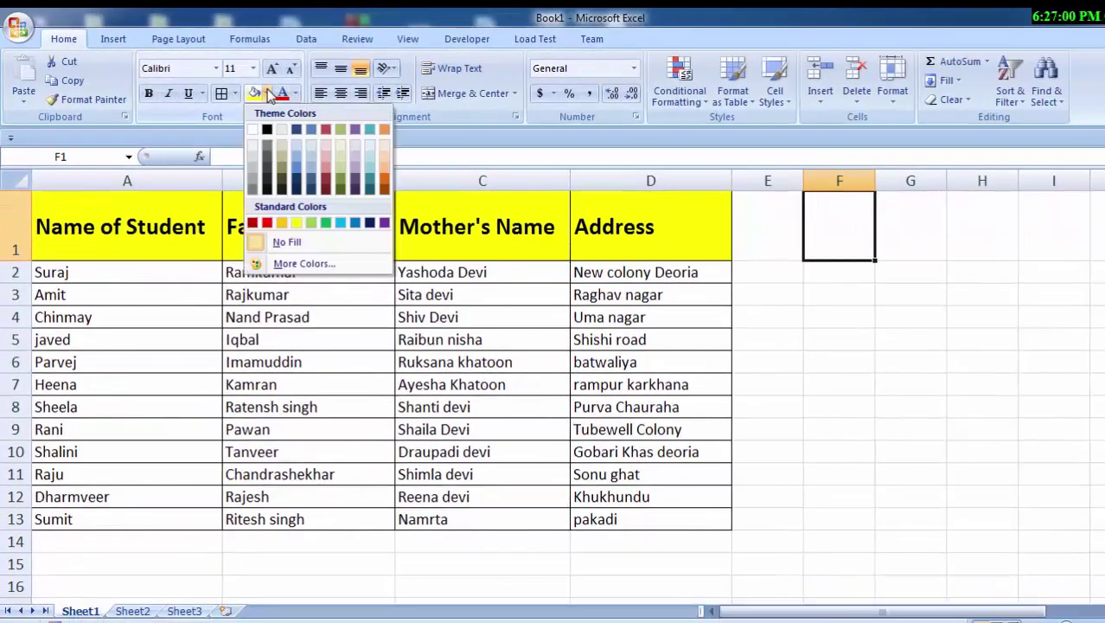
{"action": "left_click", "coordinate": [312, 225]}
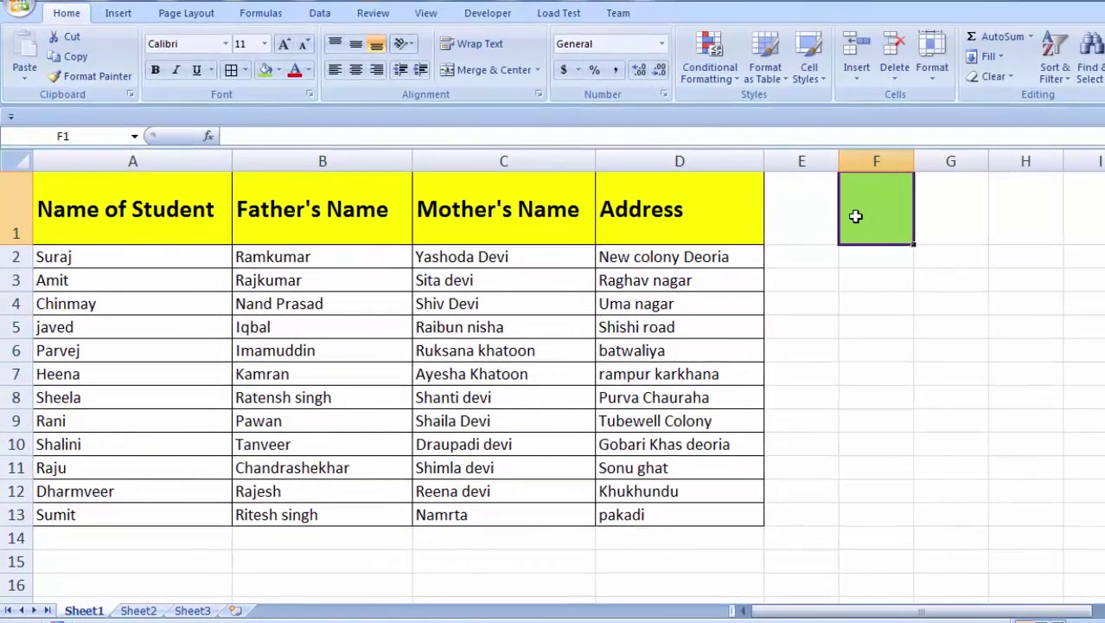
{"action": "mouse_move", "coordinate": [101, 187]}
{"action": "left_mouse_down"}
{"action": "mouse_move", "coordinate": [529, 377]}
{"action": "mouse_move", "coordinate": [660, 513]}
{"action": "left_mouse_up"}
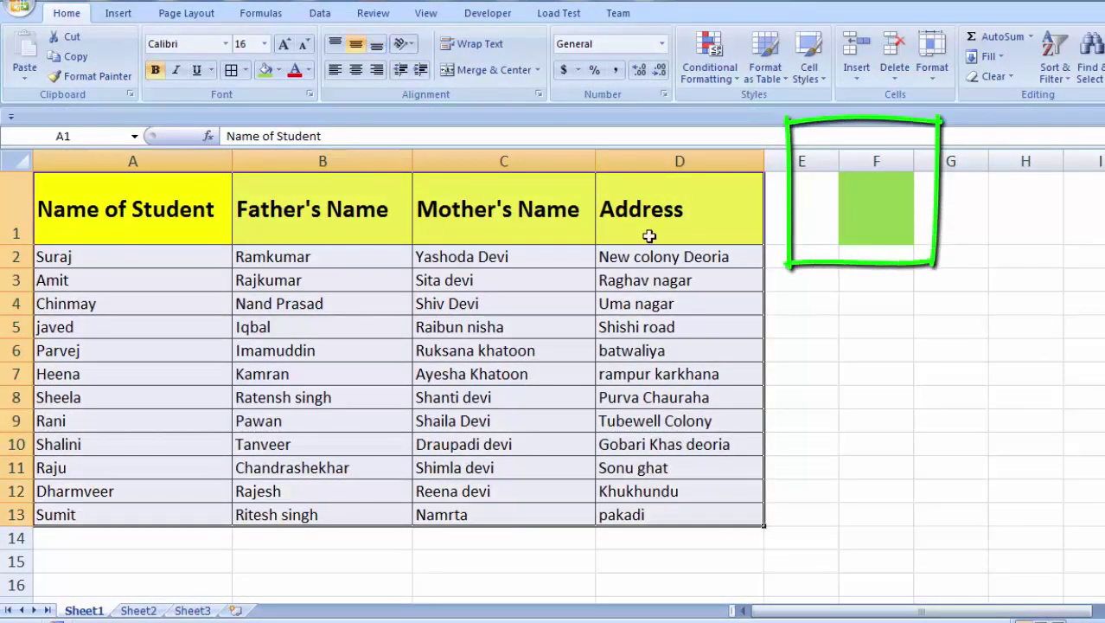
- Choose New Rule from Home > Conditional Formatting for the selected table
{"action": "left_click", "coordinate": [709, 61]}
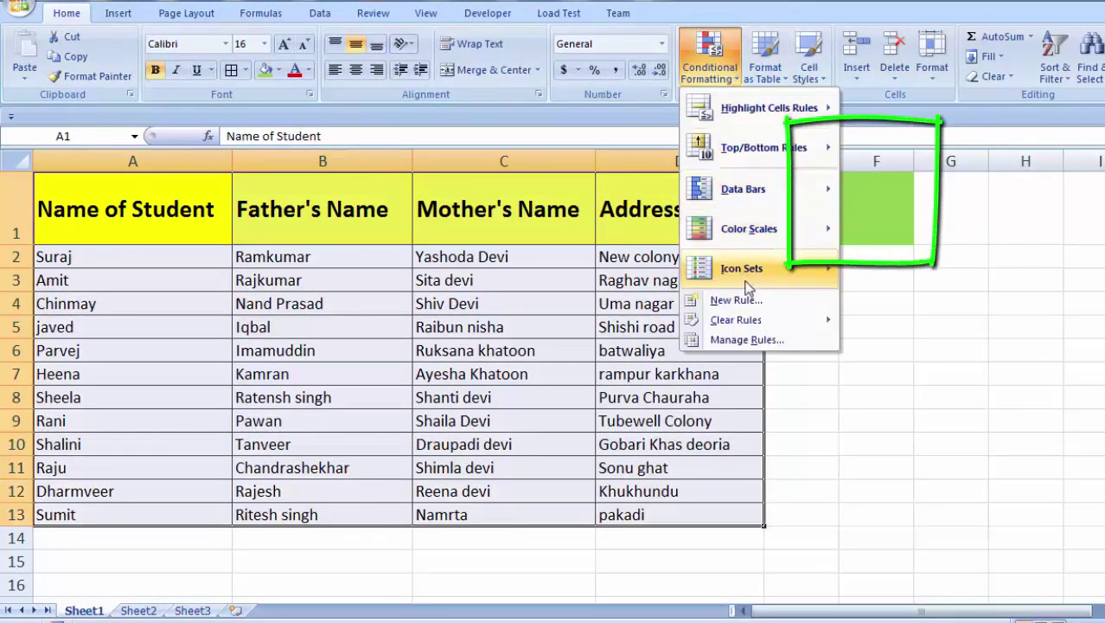
{"action": "mouse_move", "coordinate": [747, 284]}
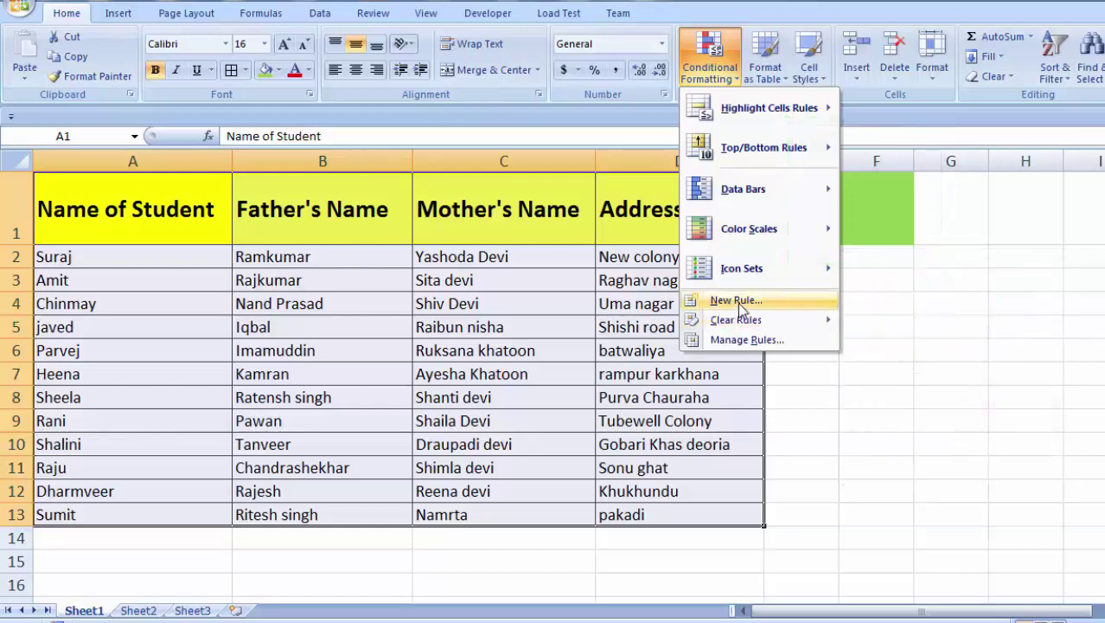
{"action": "left_click", "coordinate": [735, 301]}
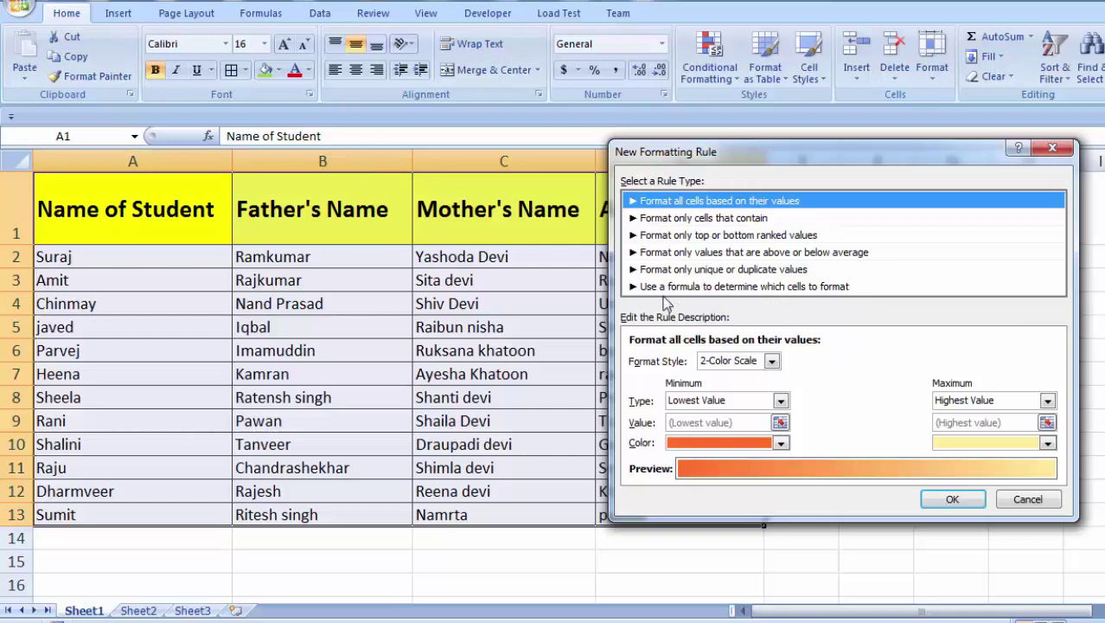
- Set the rule type to 'Use a formula to determine which cells to format'
{"action": "left_click", "coordinate": [793, 288]}
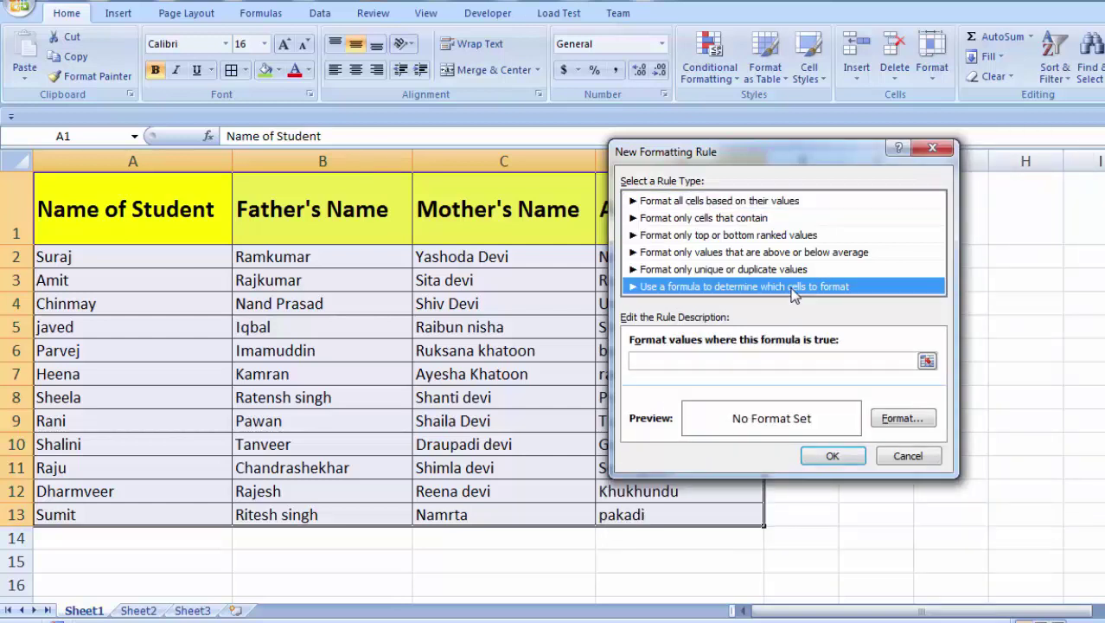
{"action": "left_click", "coordinate": [741, 358]}
{"action": "left_click_drag", "start_coordinate": [744, 153], "coordinate": [557, 181]}
- Begin the rule formula as =search($F$1,$A1 using cells F1 and A1
{"action": "type", "text": "serar"}
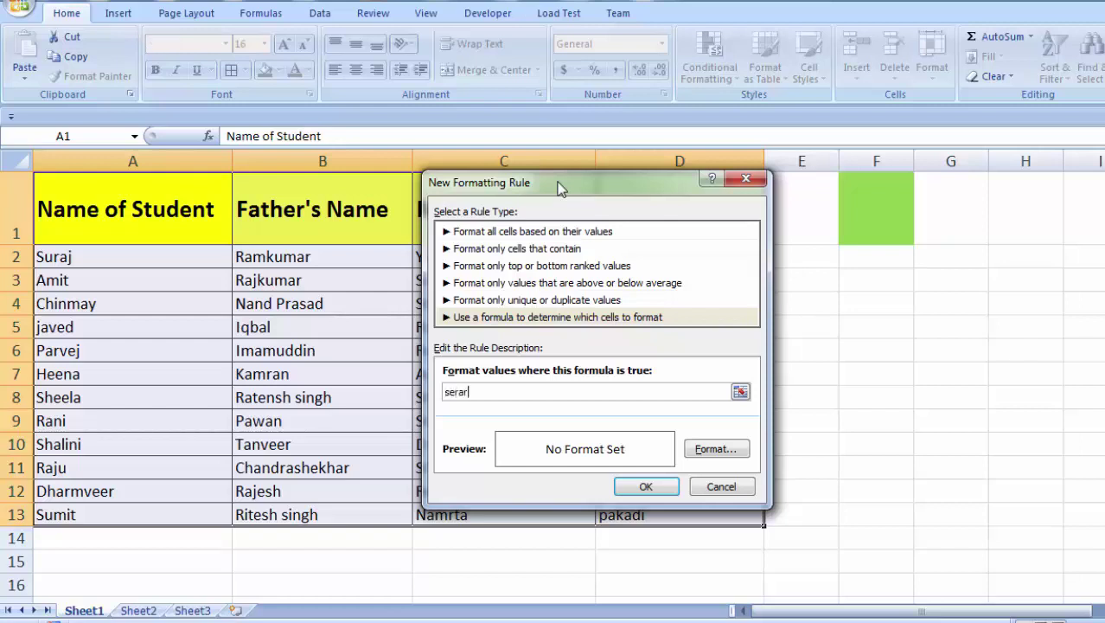
{"action": "type", "text": "c"}
{"action": "key", "text": "BackSpace"}
{"action": "key", "text": "BackSpace"}
{"action": "key", "text": "BackSpace"}
{"action": "type", "text": "se"}
{"action": "type", "text": "("}
{"action": "left_click", "coordinate": [868, 219]}
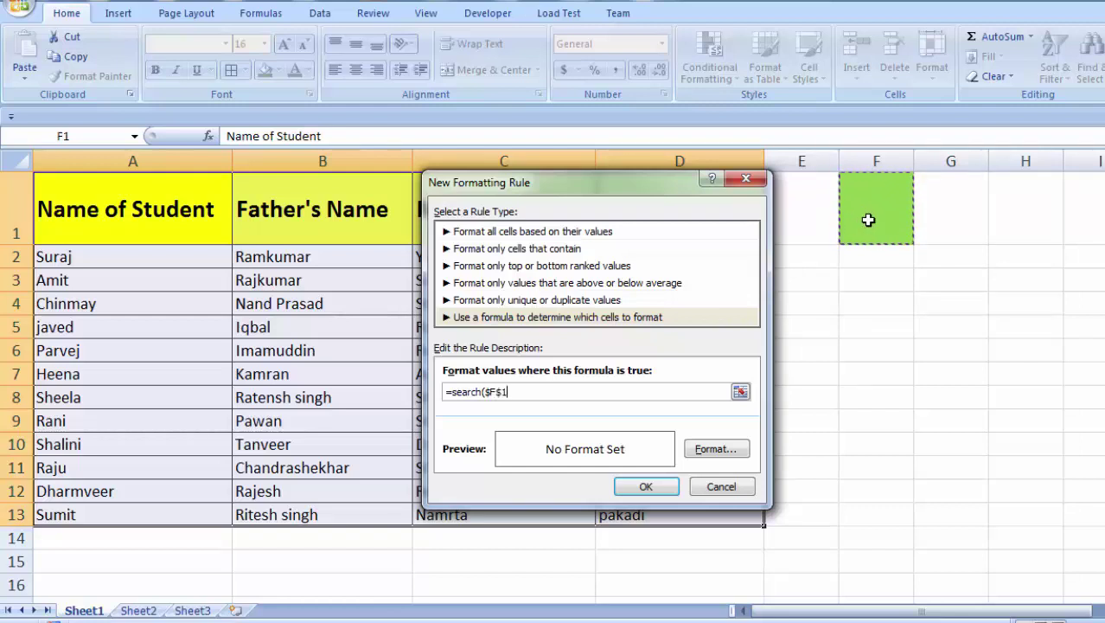
{"action": "type", "text": ","}
{"action": "left_click", "coordinate": [126, 223]}
- Append row-relative references $B1 and $C1 to the searched text, joined with &
{"action": "left_click", "coordinate": [318, 227]}
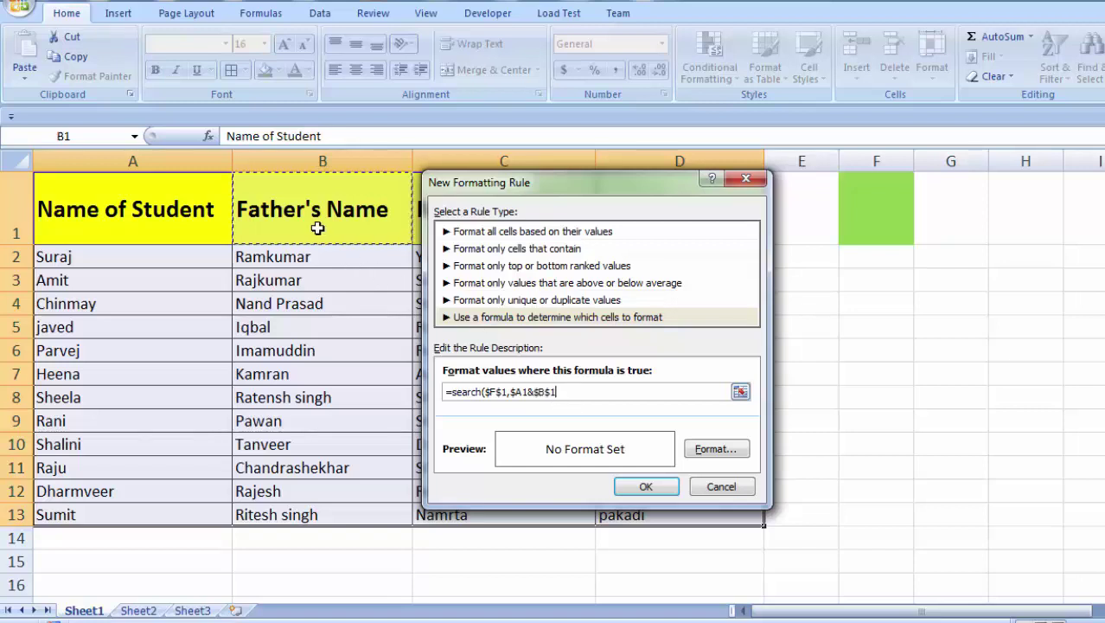
{"action": "left_click", "coordinate": [554, 392]}
{"action": "type", "text": "&"}
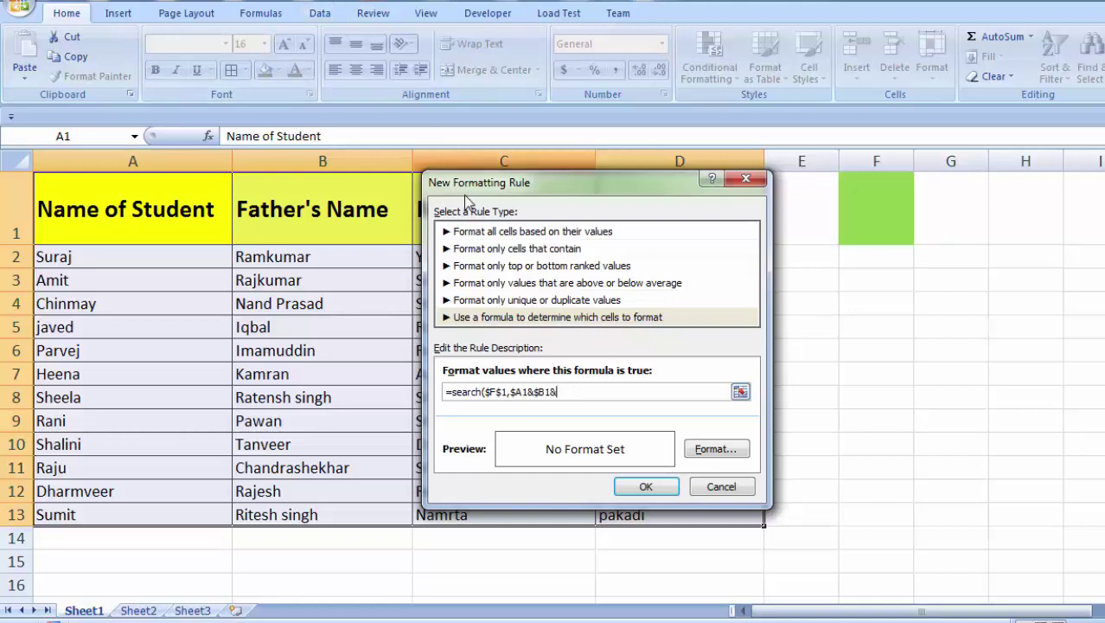
{"action": "left_click_drag", "start_coordinate": [471, 191], "coordinate": [609, 382]}
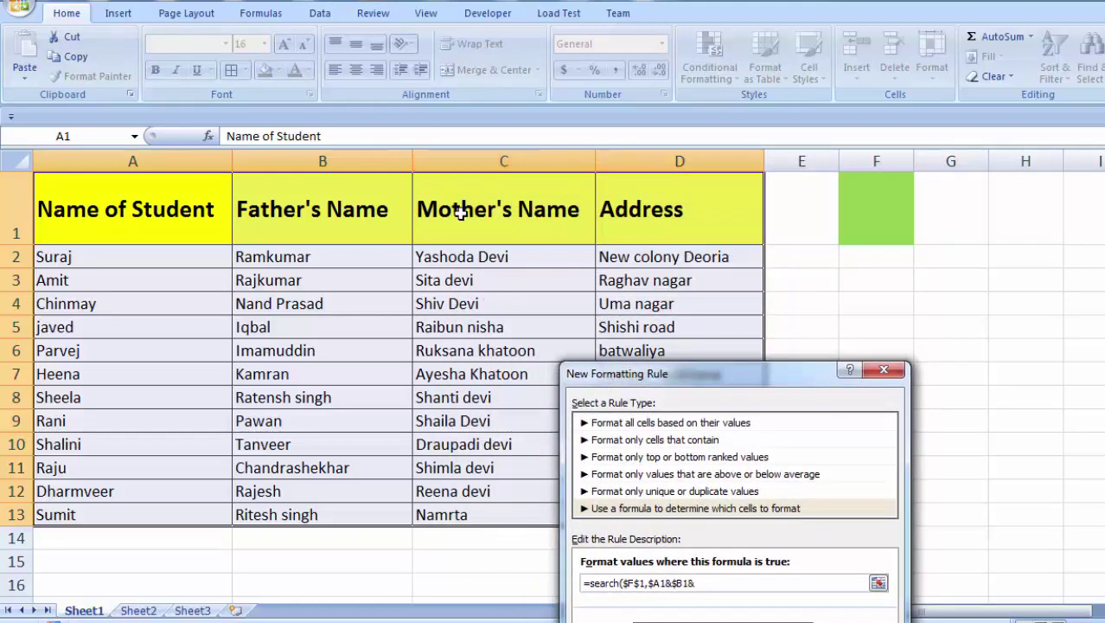
{"action": "left_click", "coordinate": [475, 215]}
{"action": "key", "text": "BackSpace"}
{"action": "type", "text": "1"}
{"action": "type", "text": "&"}
- Add $D1 to finish the formula =search($F$1,$A1&$B1&$C1&$D1)
{"action": "left_click", "coordinate": [696, 207]}
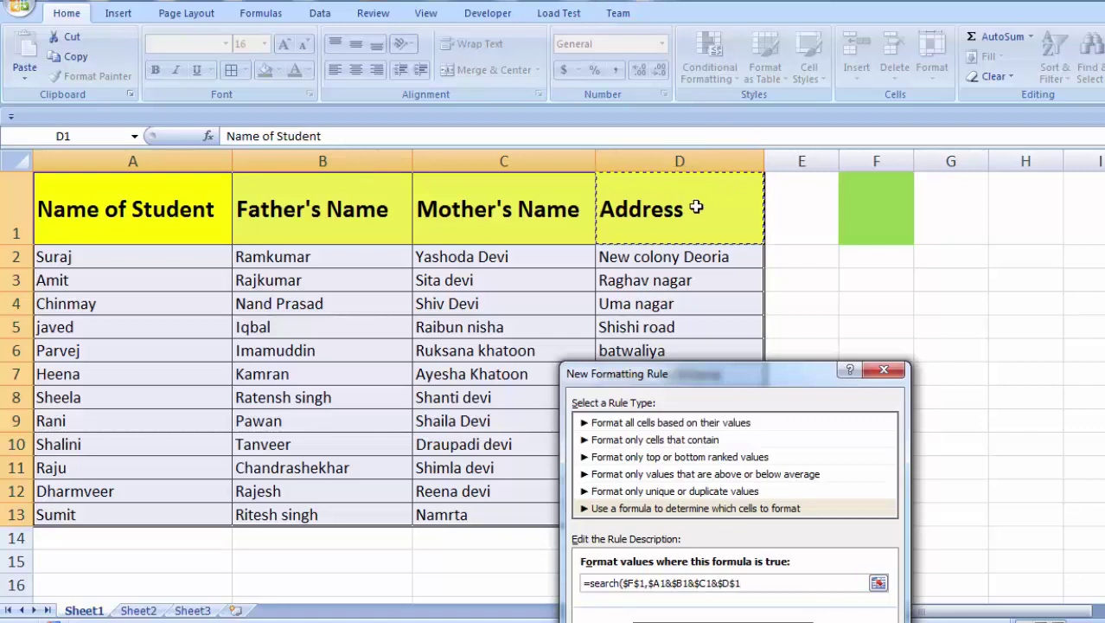
{"action": "left_click", "coordinate": [744, 583]}
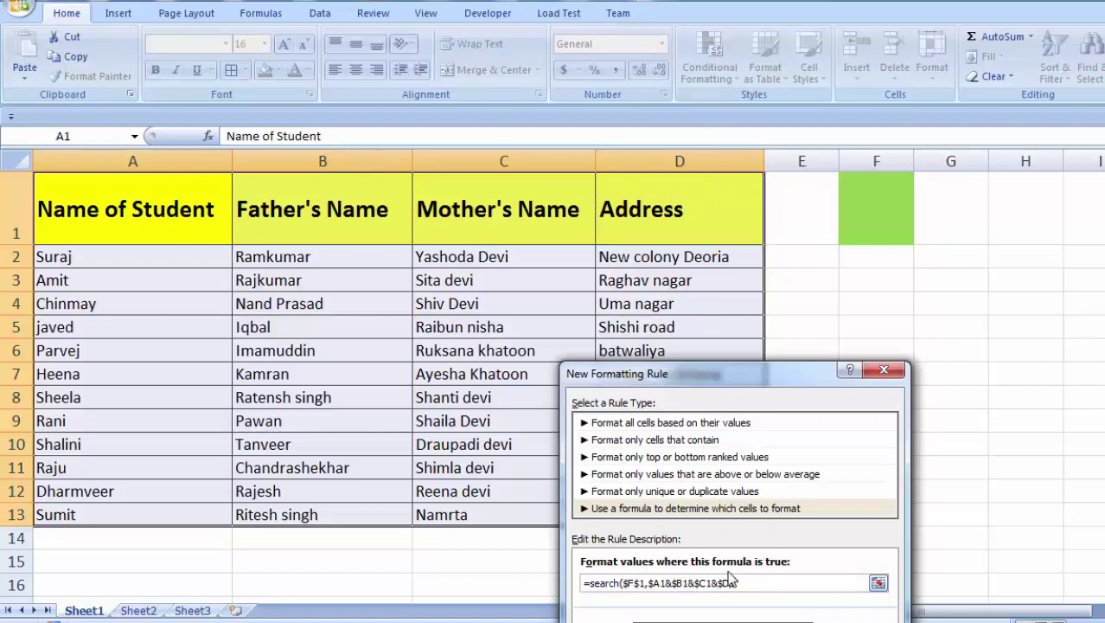
{"action": "key", "text": "F4"}
{"action": "key", "text": "F4"}
{"action": "left_click_drag", "start_coordinate": [707, 379], "coordinate": [712, 178]}
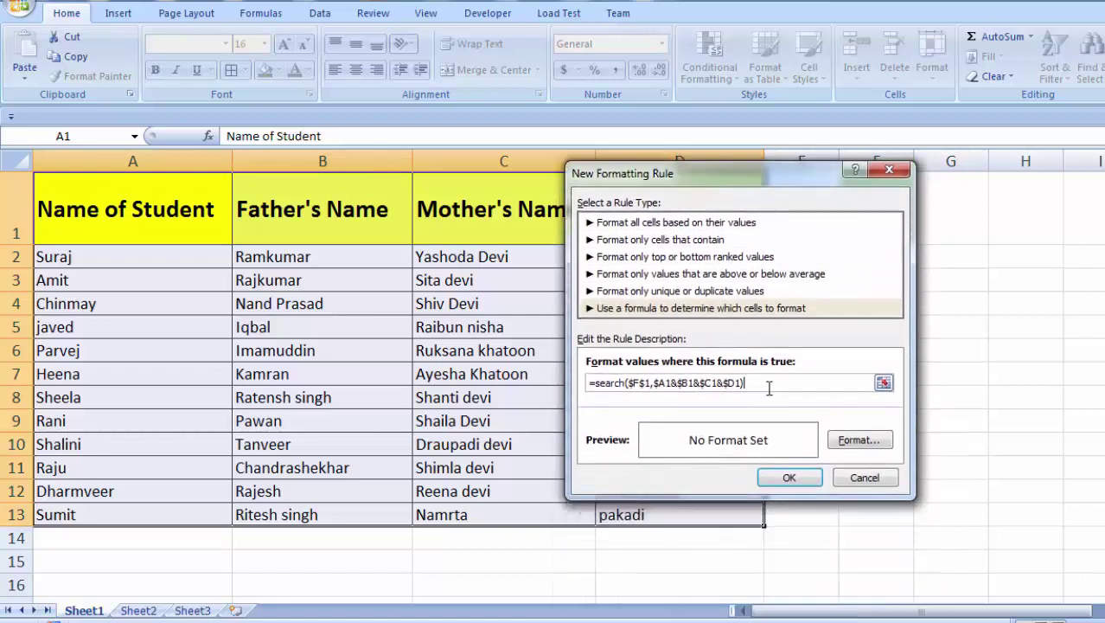
- Give the formula rule a peach fill and apply it to the table
{"action": "left_click", "coordinate": [859, 441]}
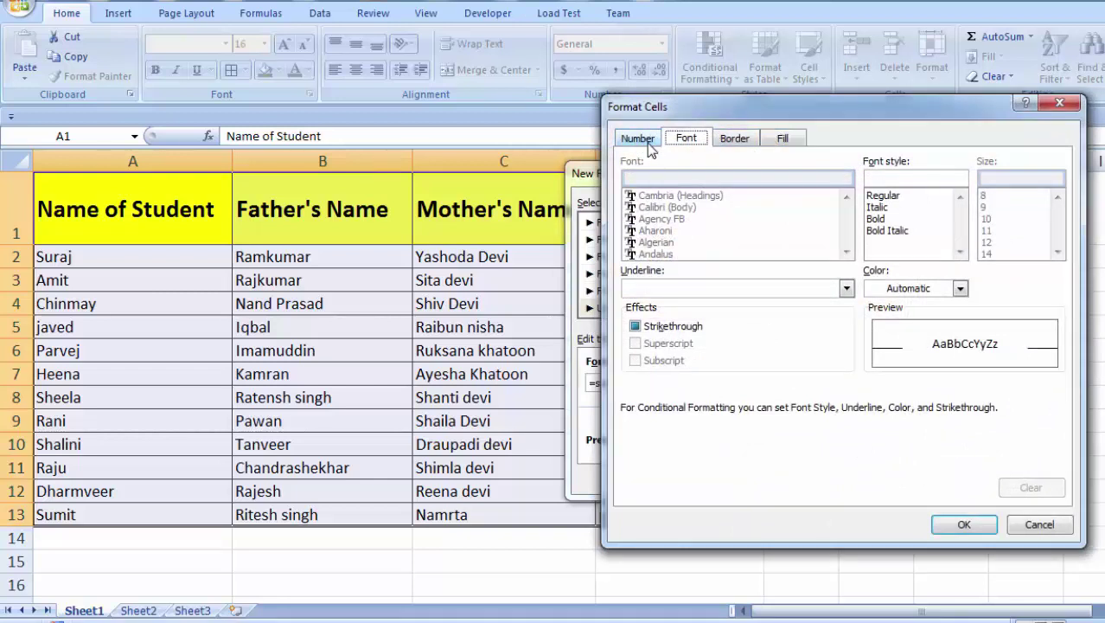
{"action": "left_click", "coordinate": [783, 142]}
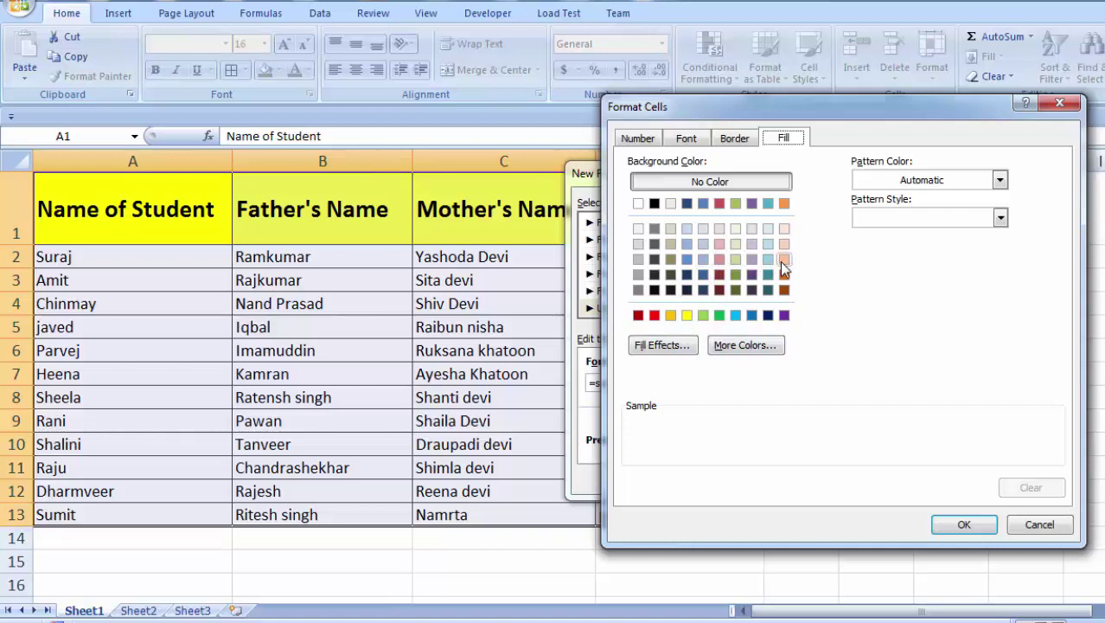
{"action": "left_click", "coordinate": [783, 259]}
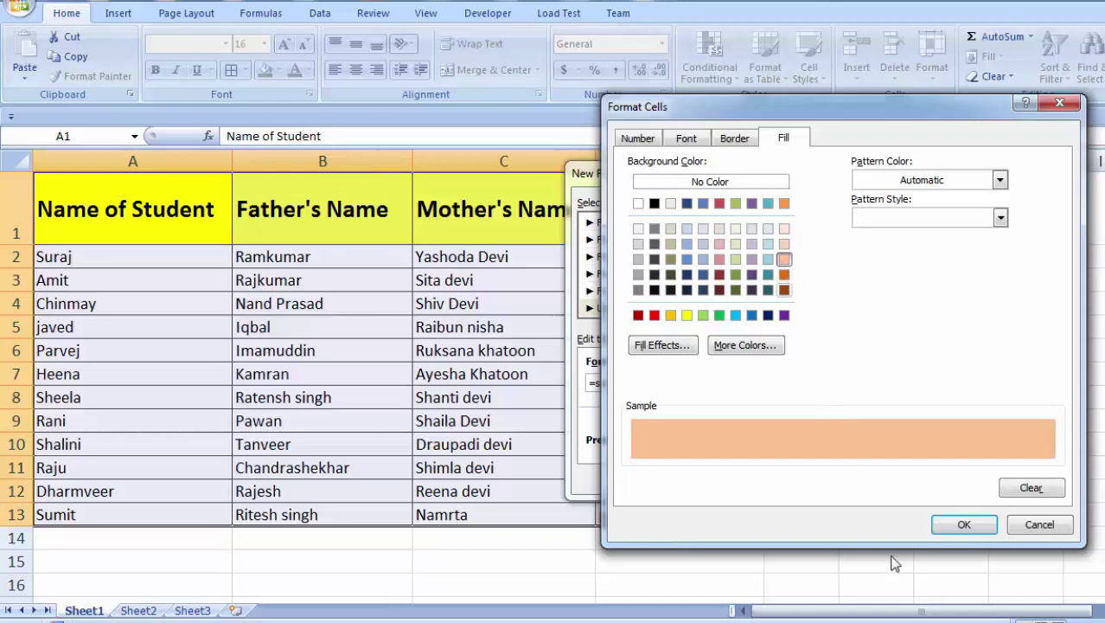
{"action": "left_click", "coordinate": [964, 525]}
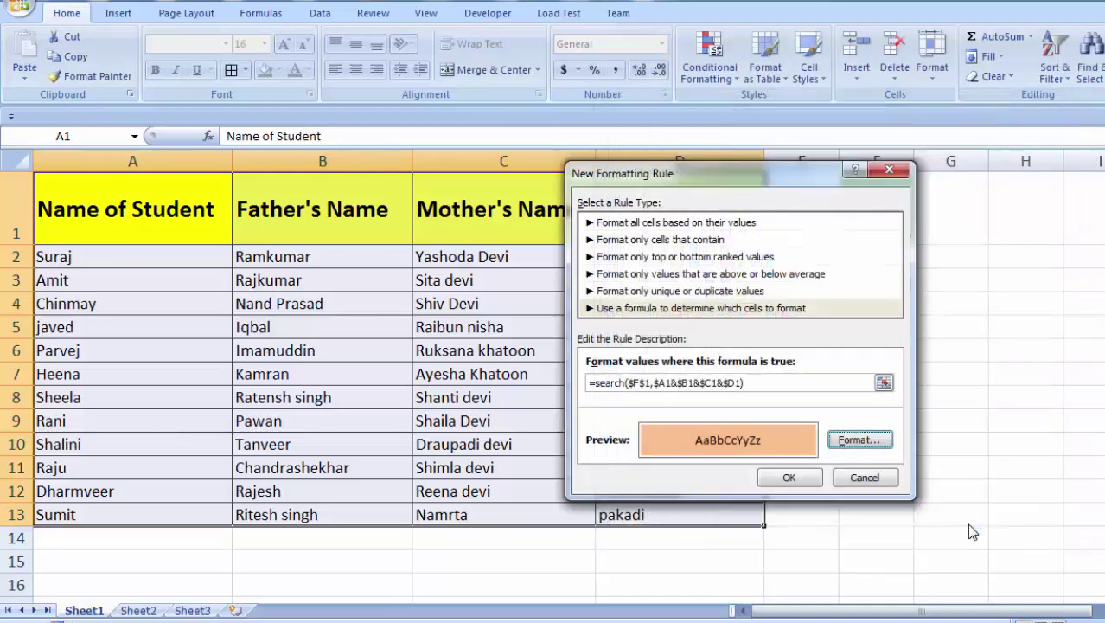
{"action": "left_click", "coordinate": [804, 484]}
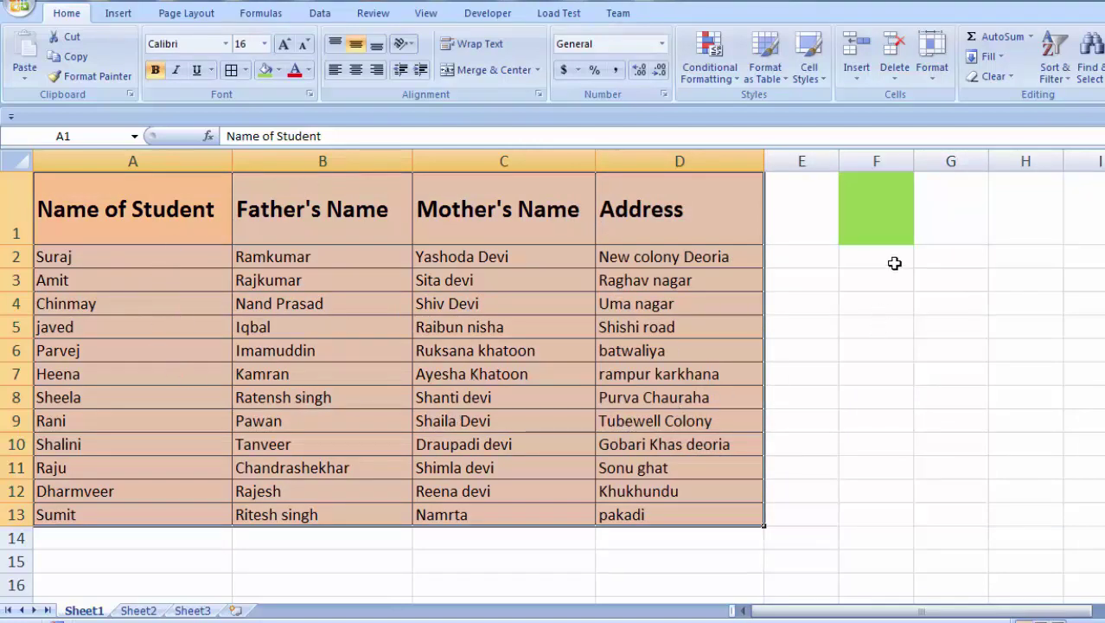
{"action": "left_click", "coordinate": [872, 208]}
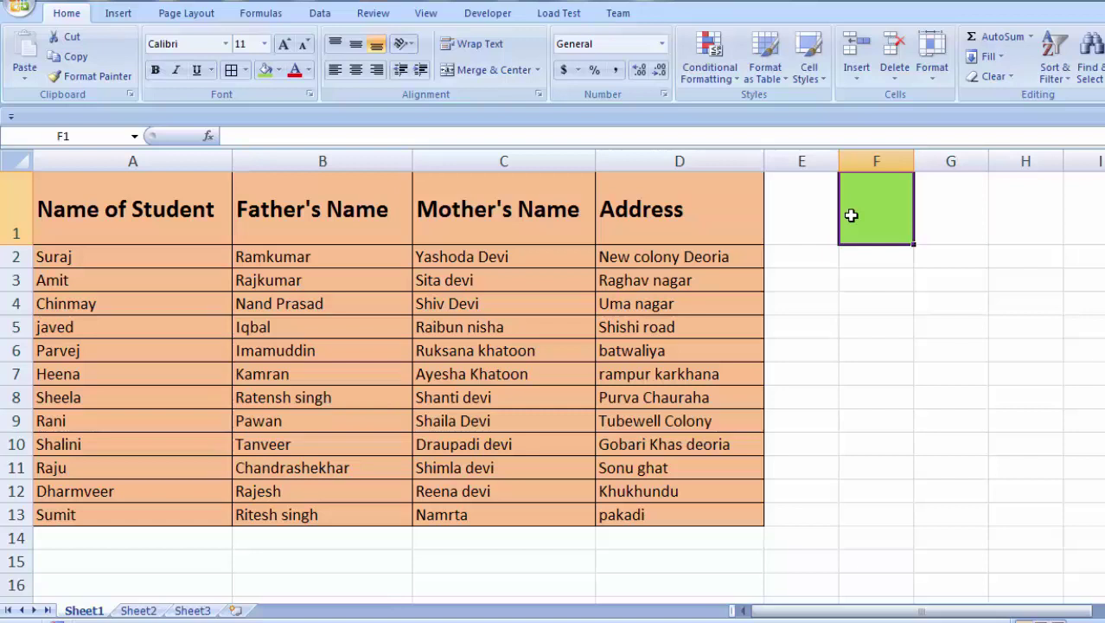
- Enter 'Su' as the search text in F1
{"action": "type", "text": "S"}
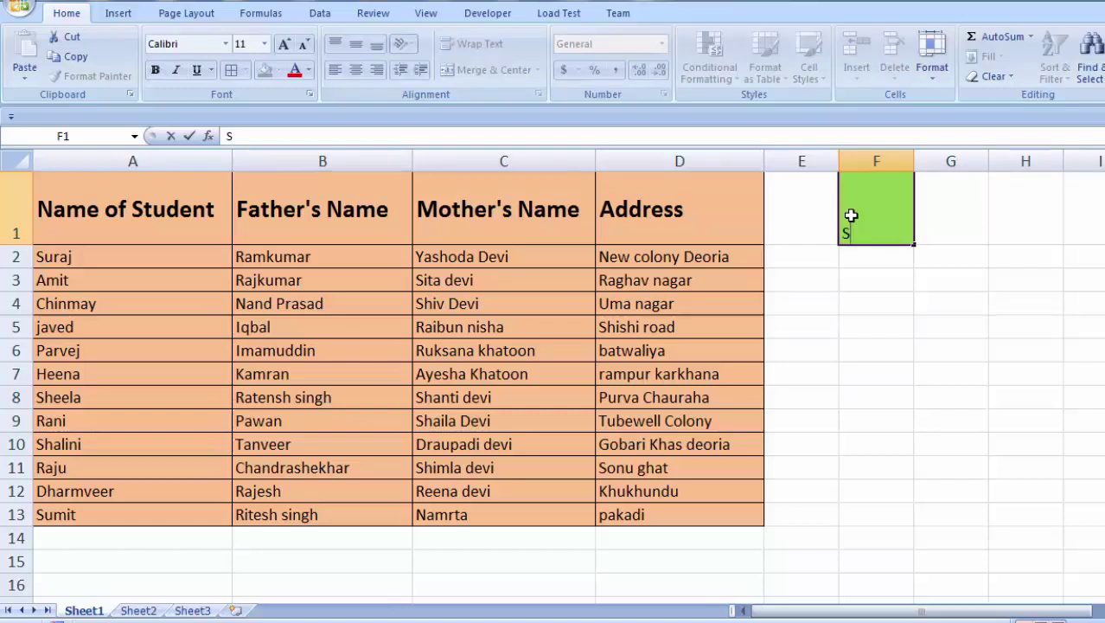
{"action": "type", "text": "ur"}
{"action": "key", "text": "Return"}
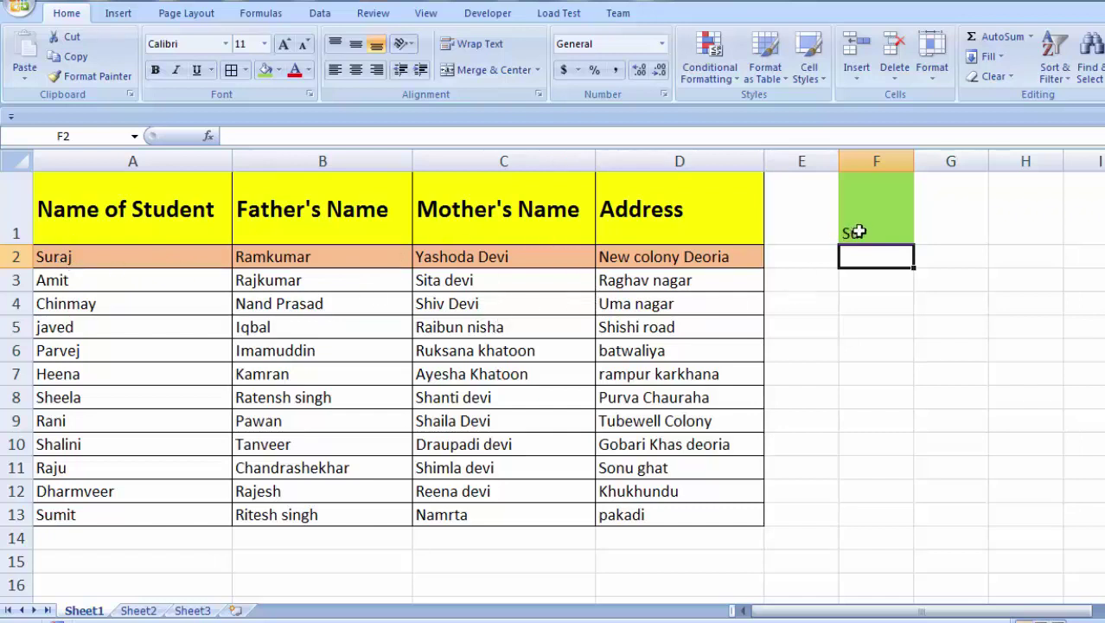
{"action": "left_click", "coordinate": [866, 233]}
{"action": "double_click", "coordinate": [866, 233]}
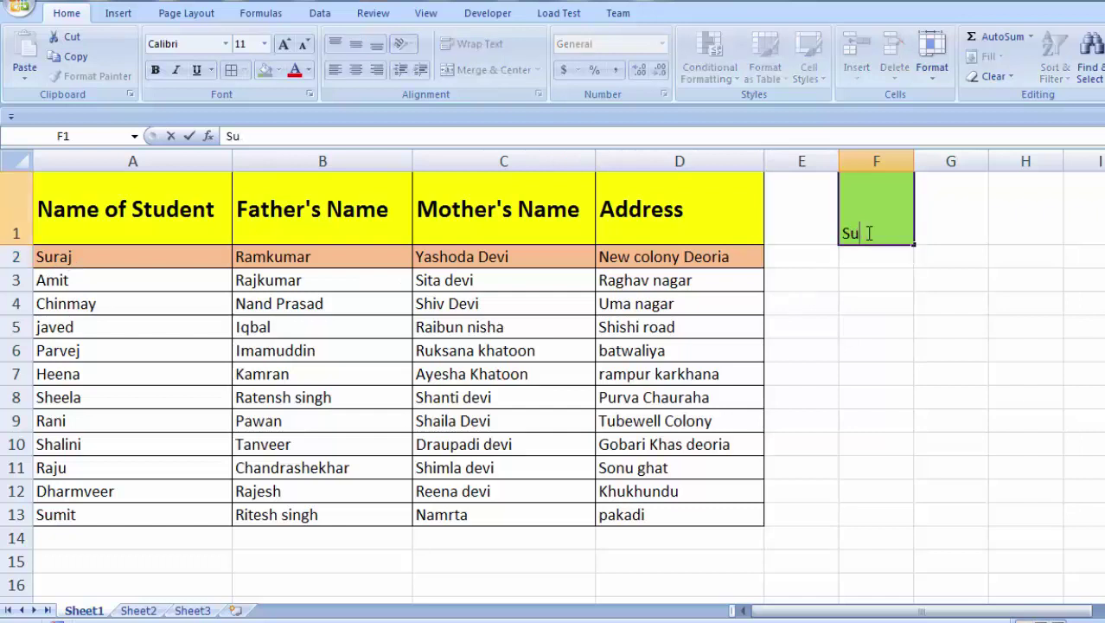
{"action": "key", "text": "Return"}
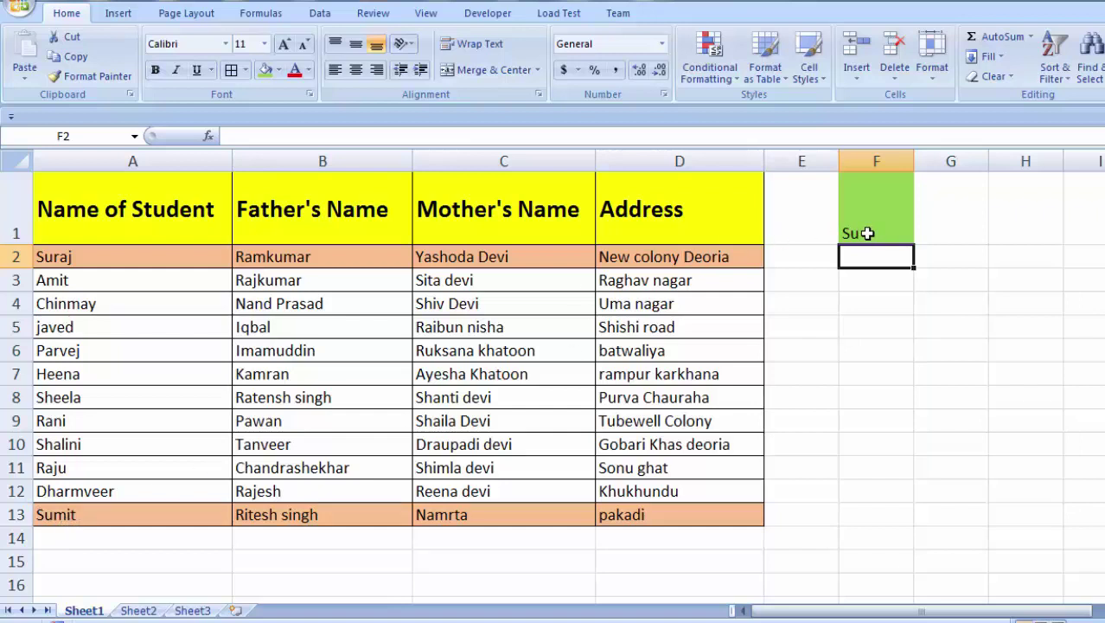
- Extend the search text to 'Sum', leaving only the Sumit row shaded
{"action": "double_click", "coordinate": [867, 232]}
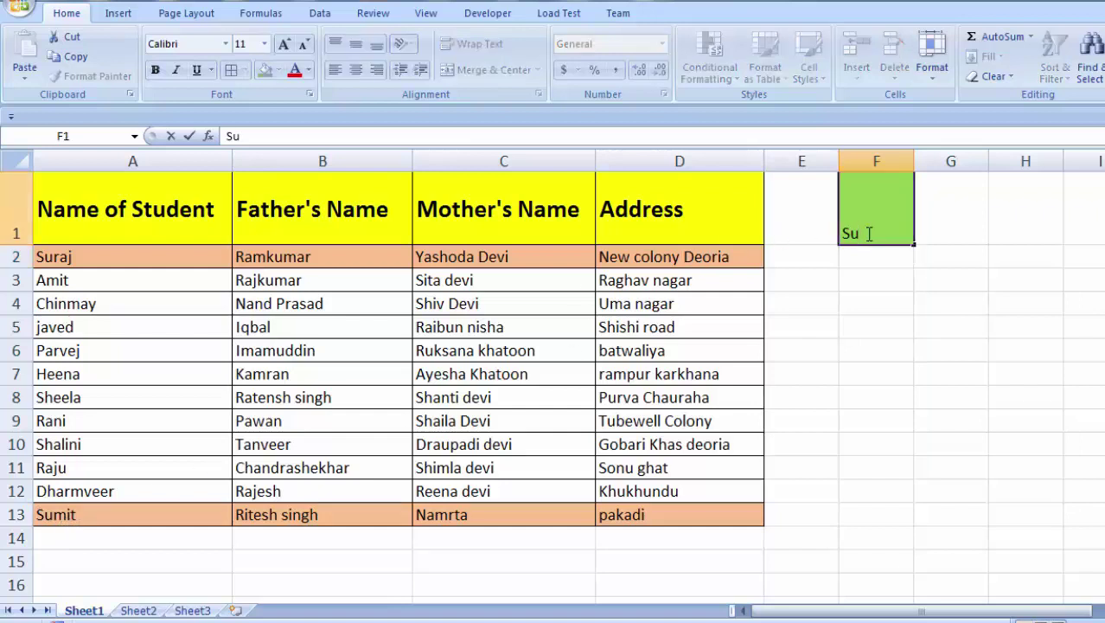
{"action": "type", "text": "m"}
{"action": "key", "text": "Return"}
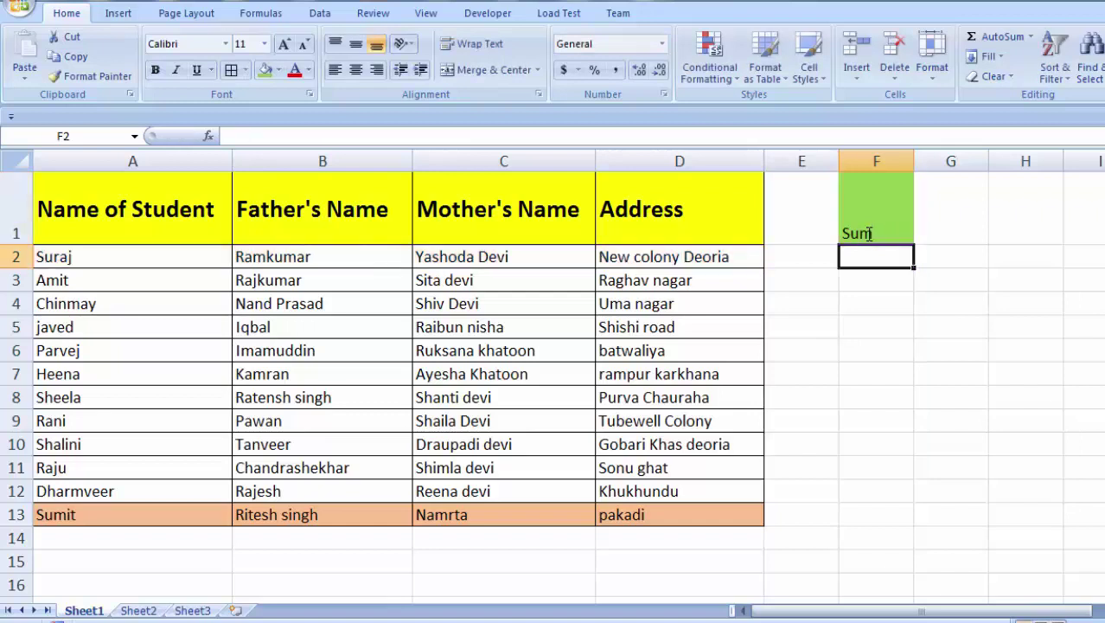
- Clear F1 and type 'R' as the new search text
{"action": "left_click", "coordinate": [888, 231]}
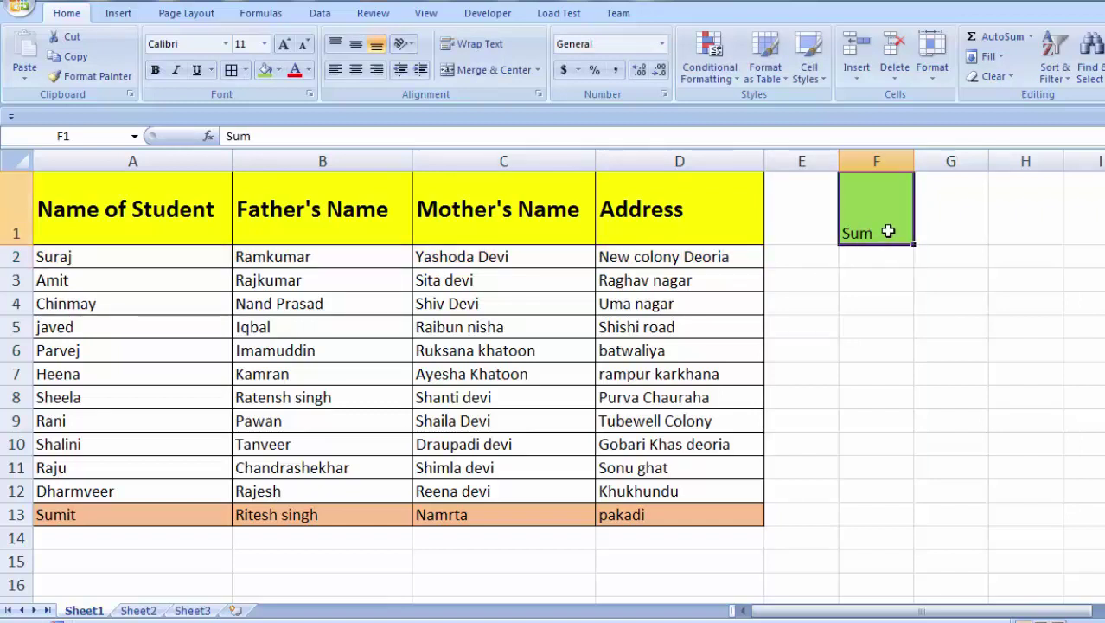
{"action": "double_click", "coordinate": [888, 231]}
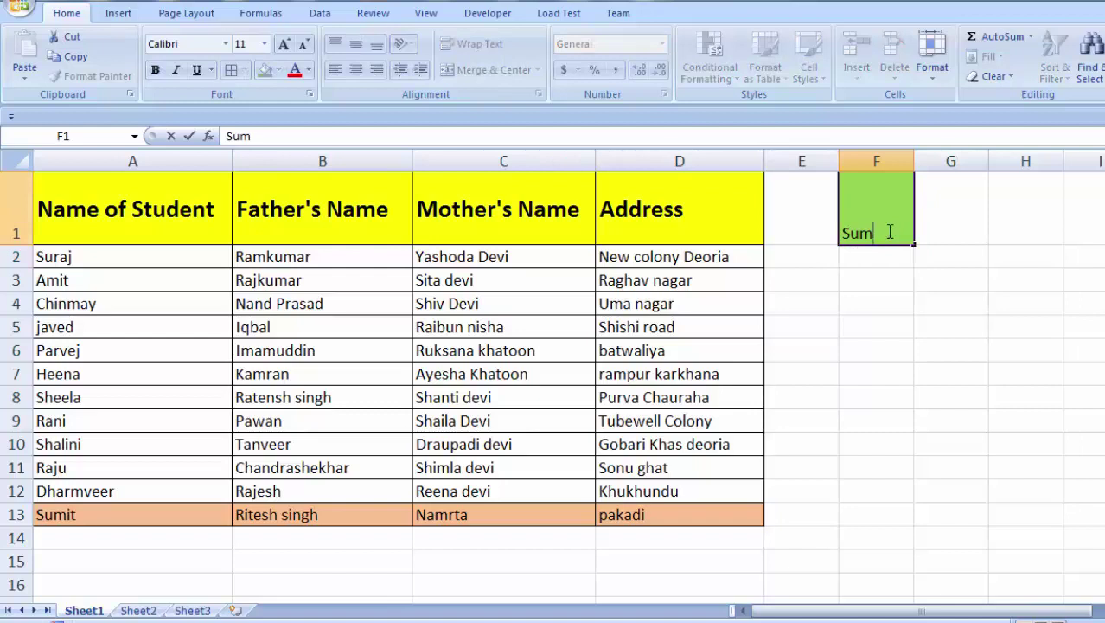
{"action": "key", "text": "BackSpace"}
{"action": "key", "text": "BackSpace"}
{"action": "key", "text": "BackSpace"}
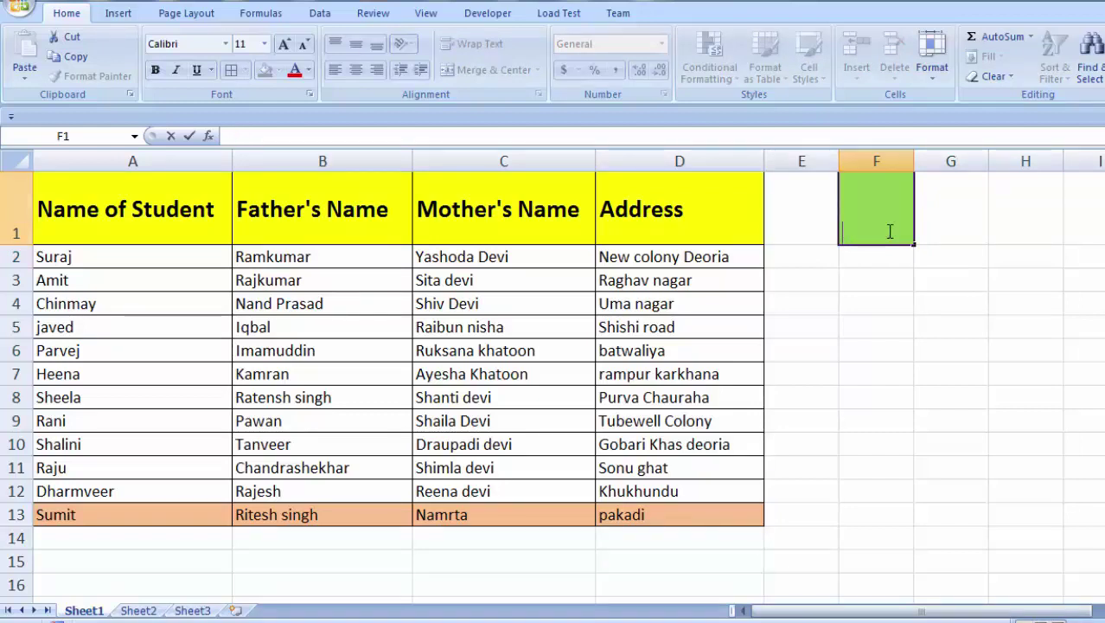
{"action": "type", "text": "R"}
- Commit 'R' in F1, then narrow the search to 'Ra'
{"action": "key", "text": "Return"}
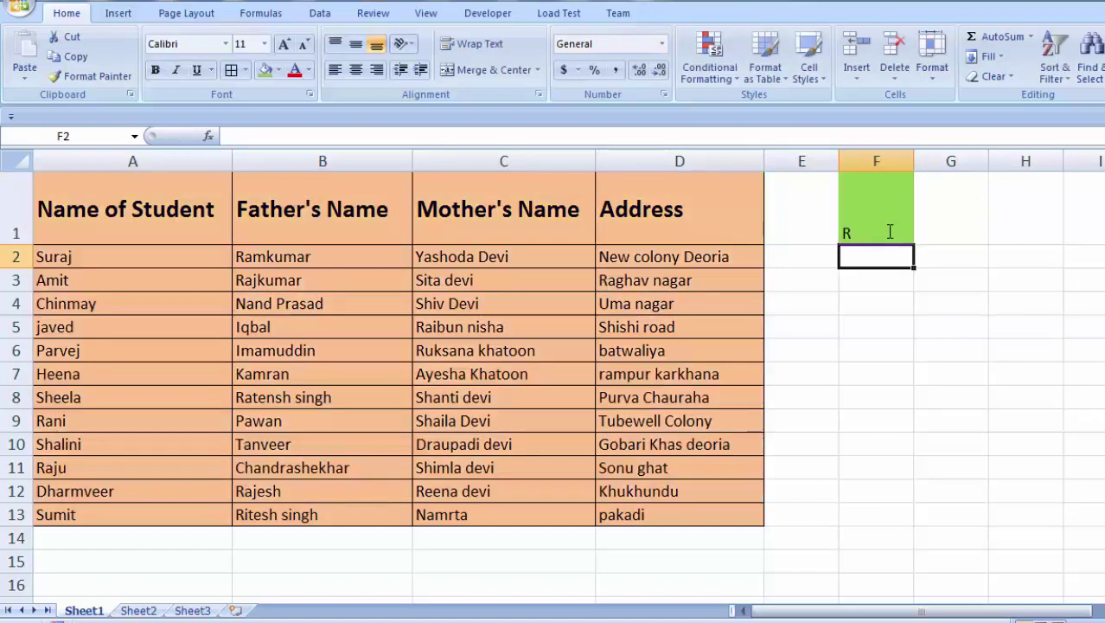
{"action": "left_click", "coordinate": [888, 231]}
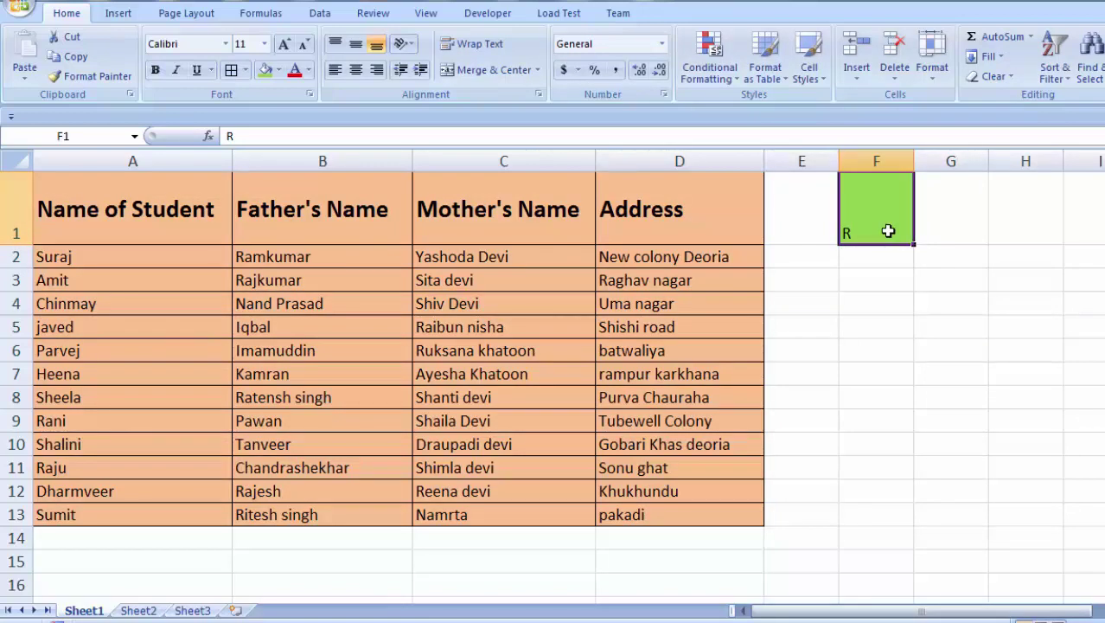
{"action": "double_click", "coordinate": [888, 230]}
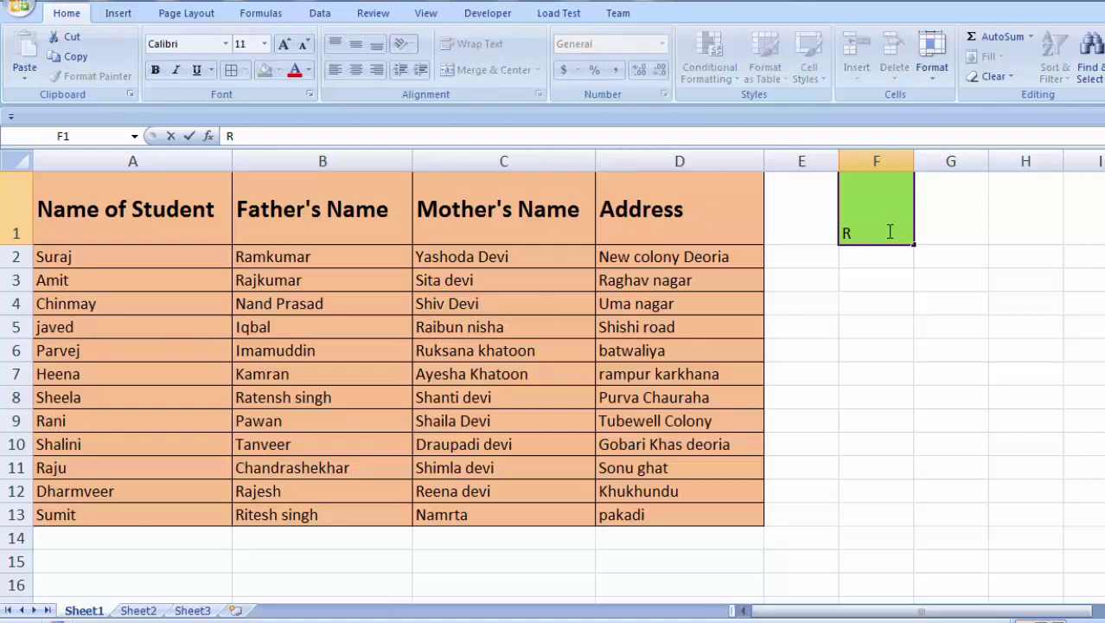
{"action": "type", "text": "a"}
{"action": "key", "text": "Return"}
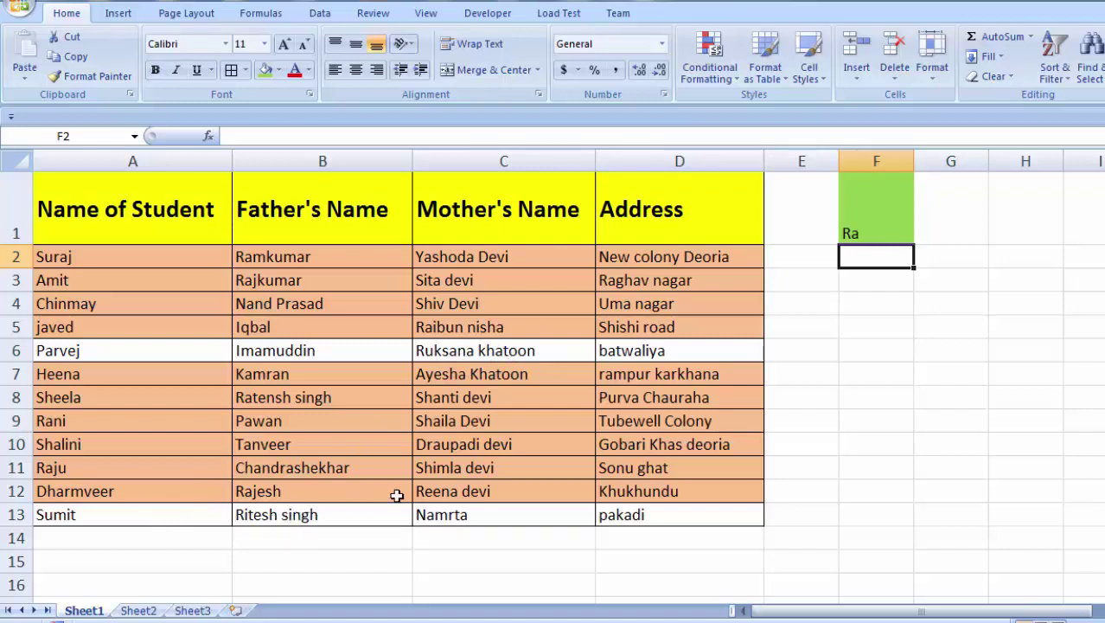
- Complete the search text as 'Raju' so only row 11 stays shaded
{"action": "double_click", "coordinate": [869, 231]}
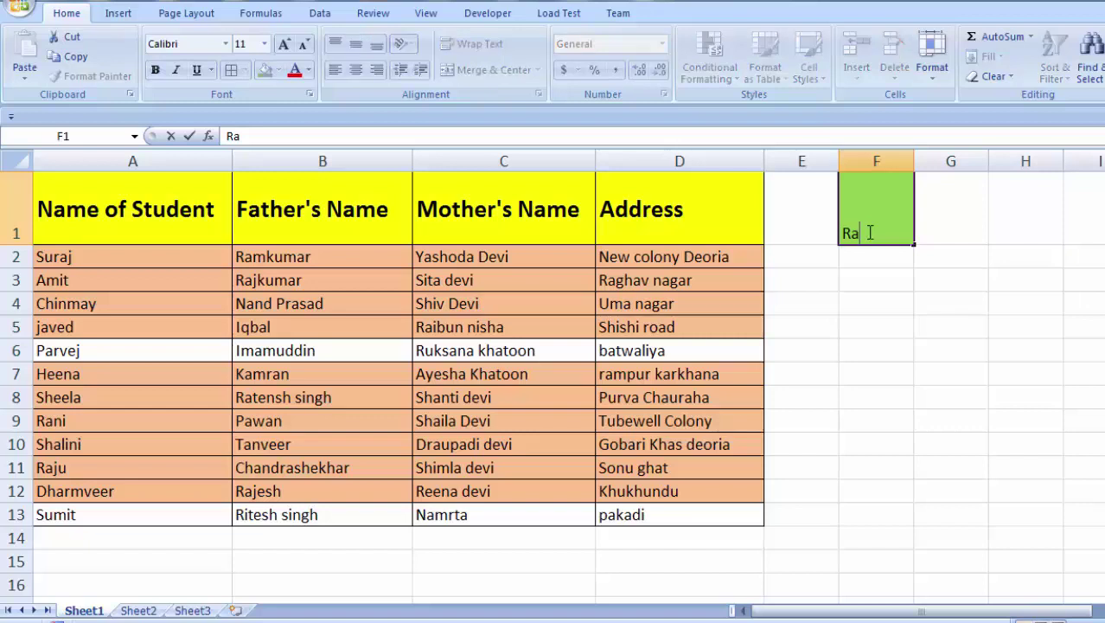
{"action": "type", "text": "ju"}
{"action": "key", "text": "Return"}
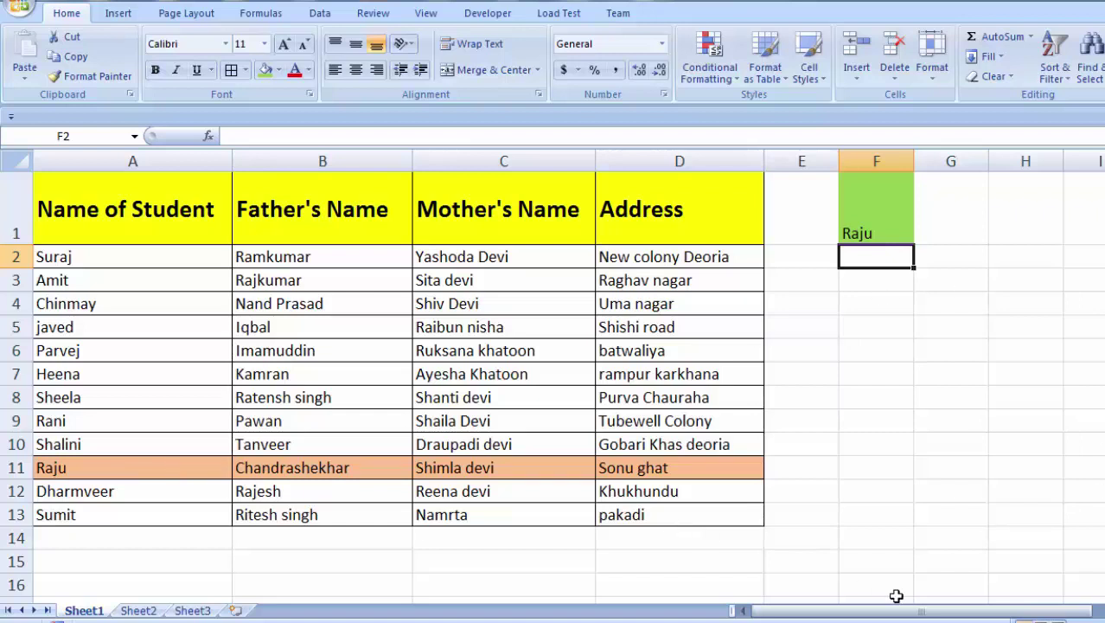
{"action": "left_click", "coordinate": [1091, 621]}
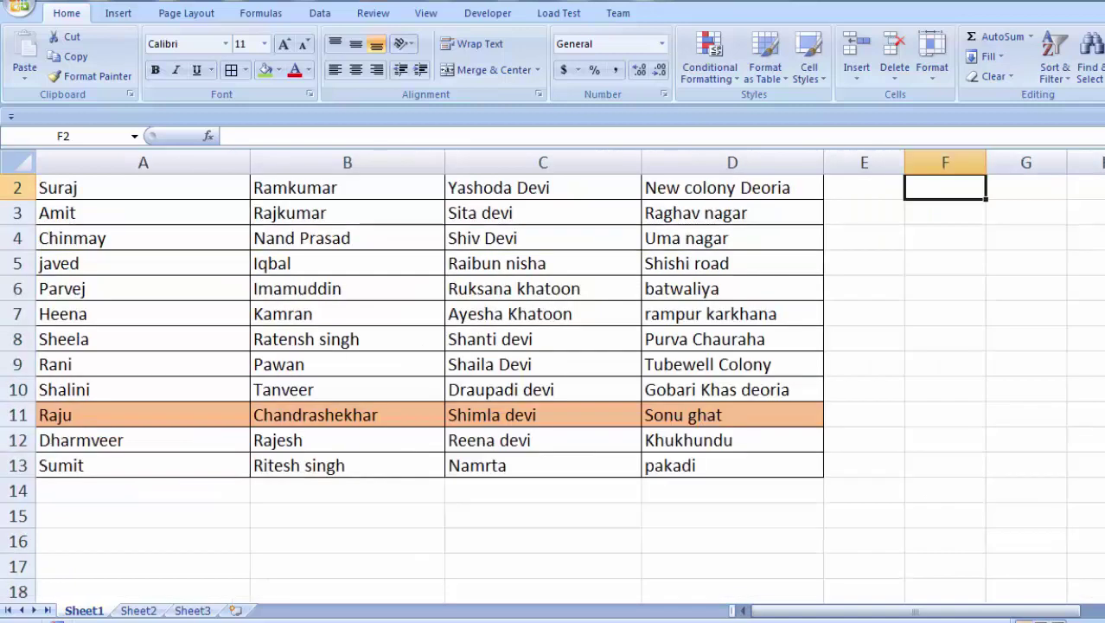
{"action": "scroll", "coordinate": [553, 363], "scroll_direction": "up", "scroll_amount": 1}
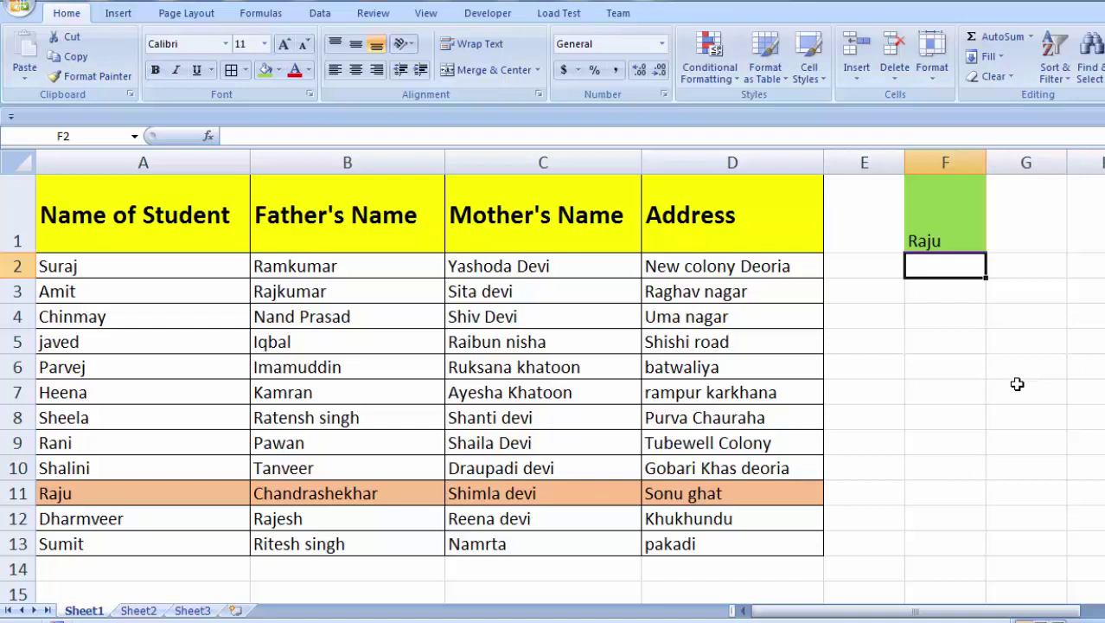